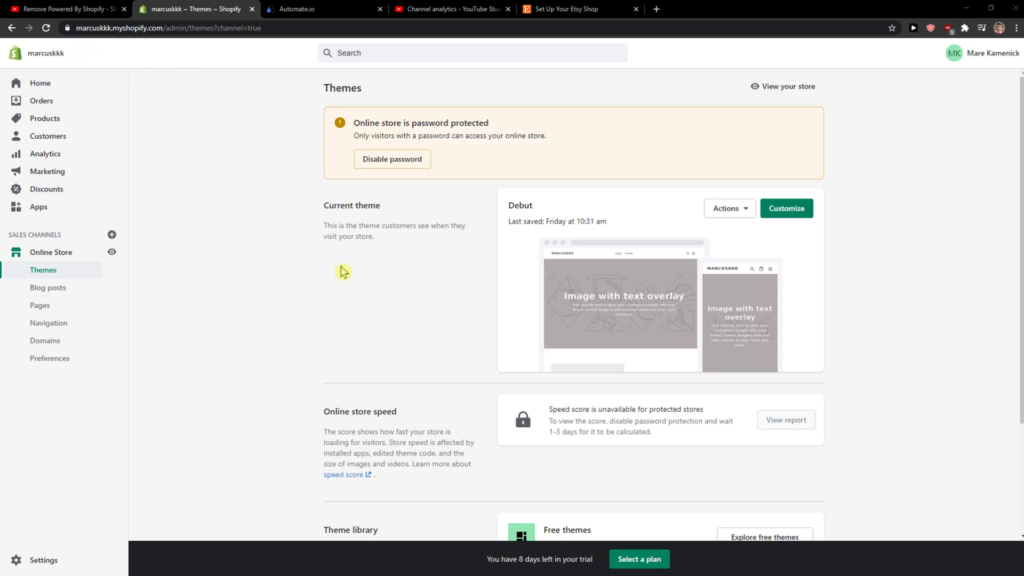
Step: Follow the automate.io link in the YouTube tutorial's description to open the Automate.io homepage
{"action": "scroll", "coordinate": [339, 270], "scroll_direction": "down", "scroll_amount": 2}
{"action": "scroll", "coordinate": [291, 219], "scroll_direction": "up", "scroll_amount": 2}
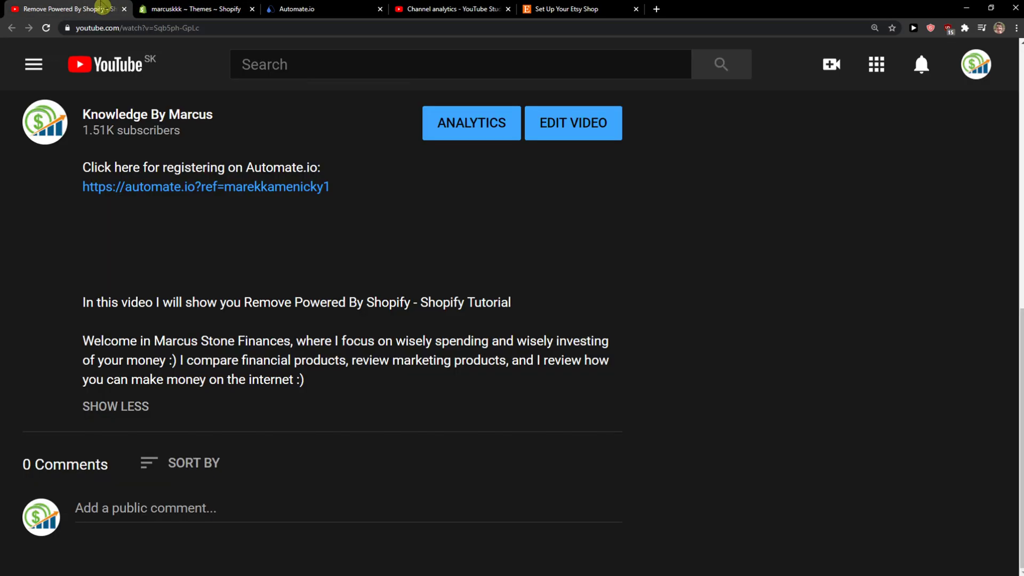
{"action": "left_click", "coordinate": [110, 9]}
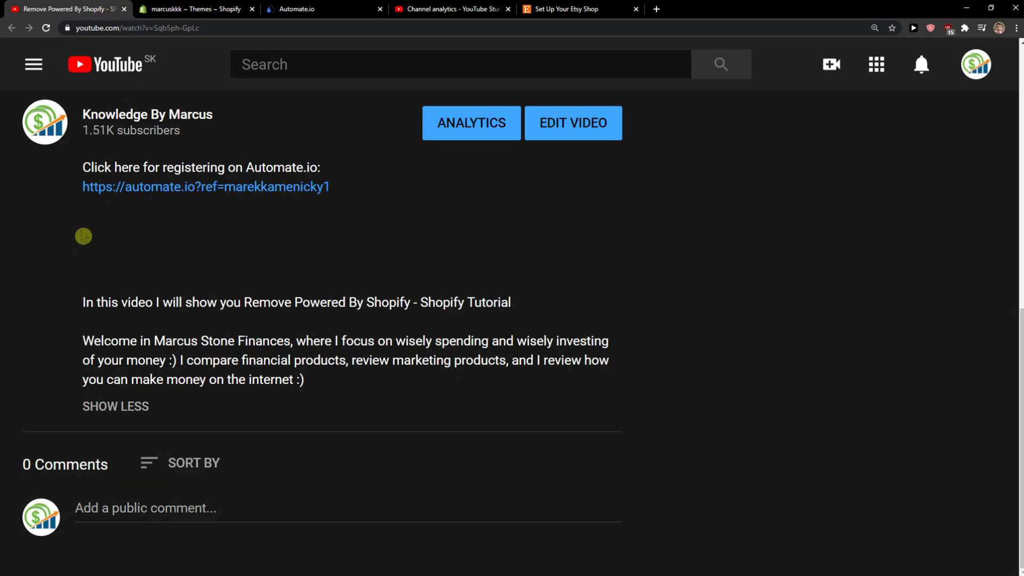
{"action": "left_click", "coordinate": [153, 193], "text": "ctrl"}
Step: Sign up for Automate.io to reach the dashboard with the Free plan (0/300 actions, 0/5 bots)
{"action": "left_click", "coordinate": [167, 12]}
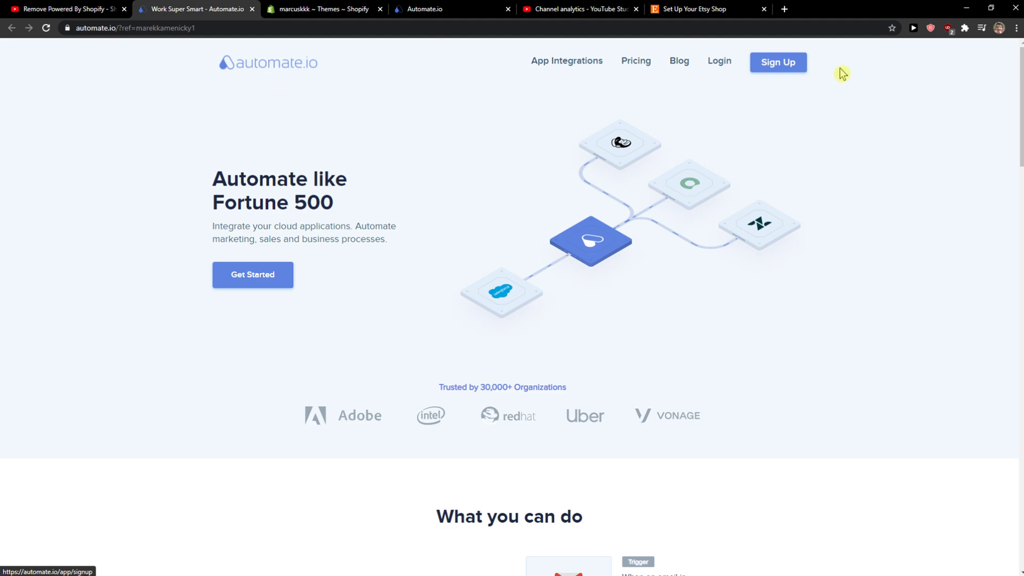
{"action": "left_click", "coordinate": [774, 63]}
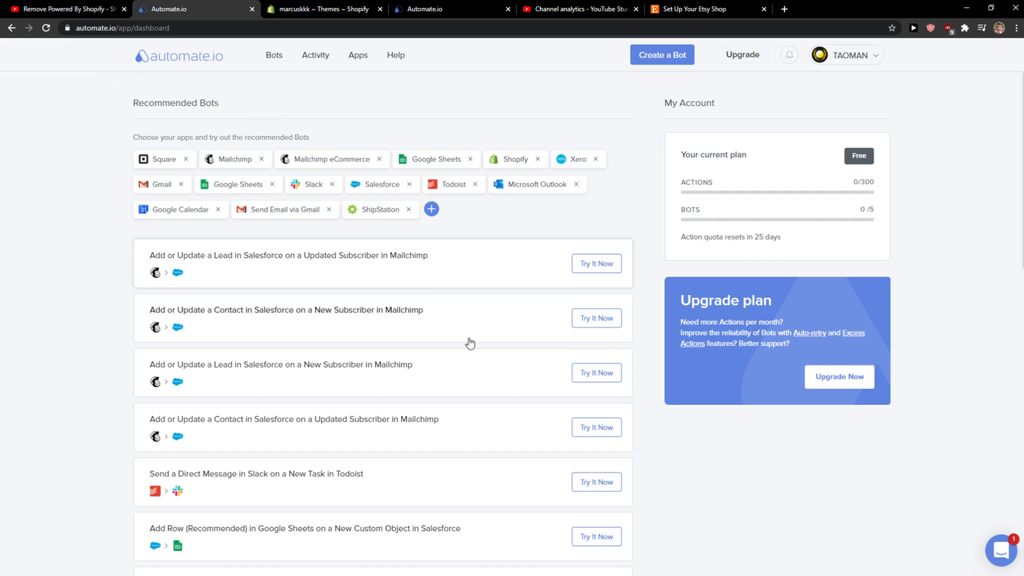
Step: Create a new bot from the Bots page and bring up the full trigger-app list, clearing a 'sho' search
{"action": "left_click", "coordinate": [270, 63]}
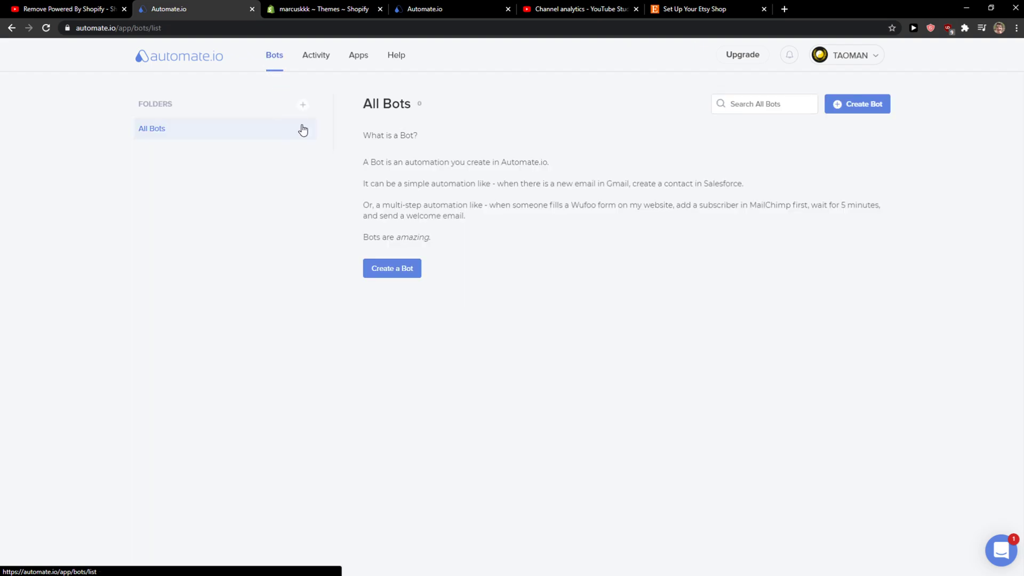
{"action": "left_click", "coordinate": [394, 274]}
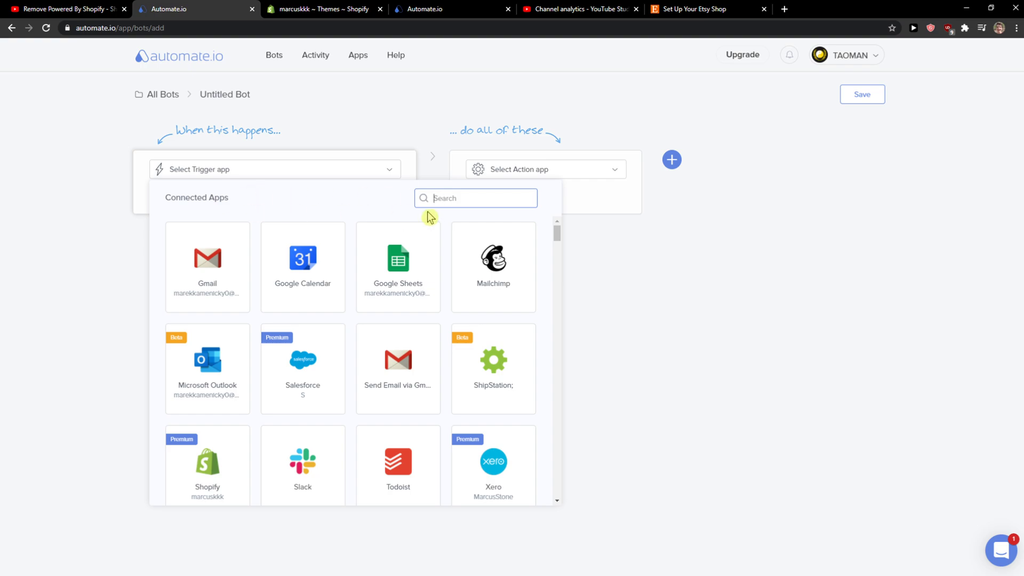
{"action": "type", "text": "sho"}
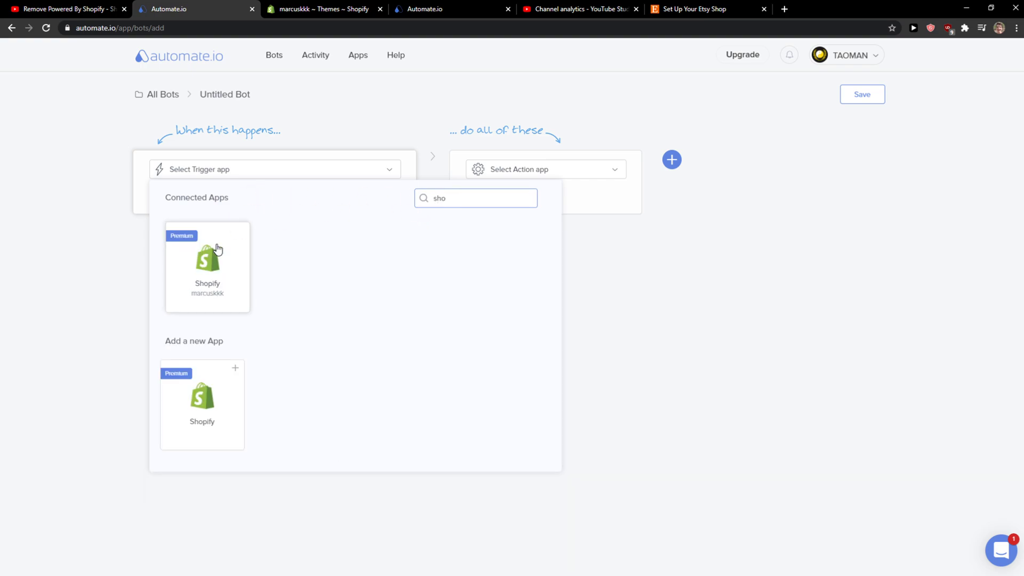
{"action": "left_click", "coordinate": [462, 237]}
{"action": "left_click", "coordinate": [350, 171]}
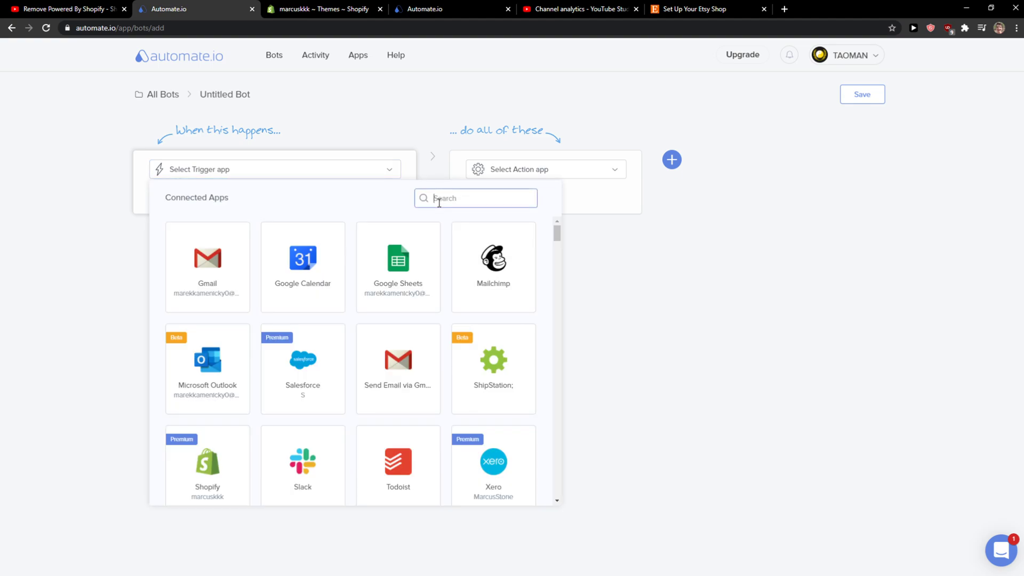
Step: Search 'etsy', pick Etsy as the trigger app, and start entering the shop URL
{"action": "type", "text": "etsy"}
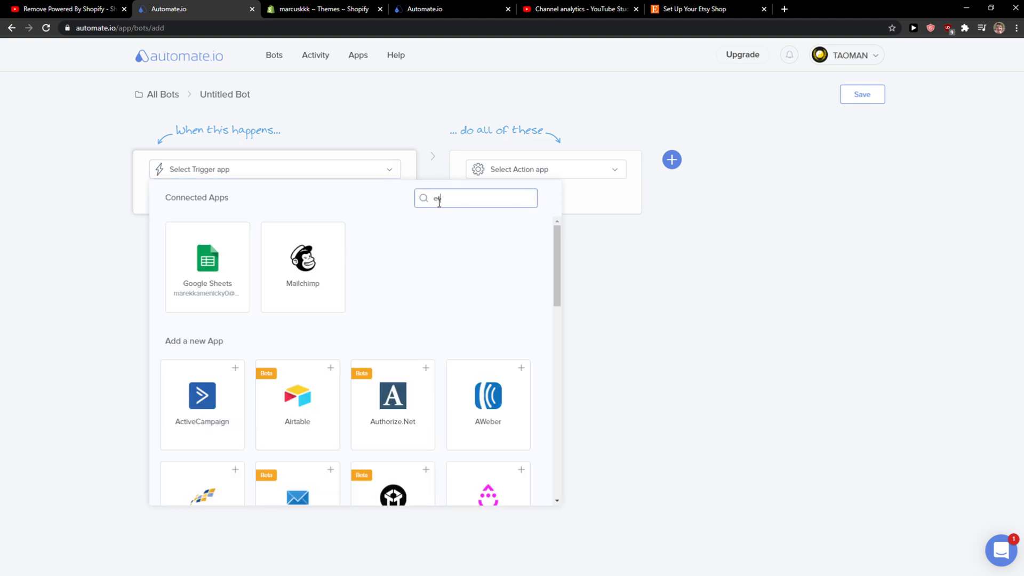
{"action": "left_click", "coordinate": [235, 309]}
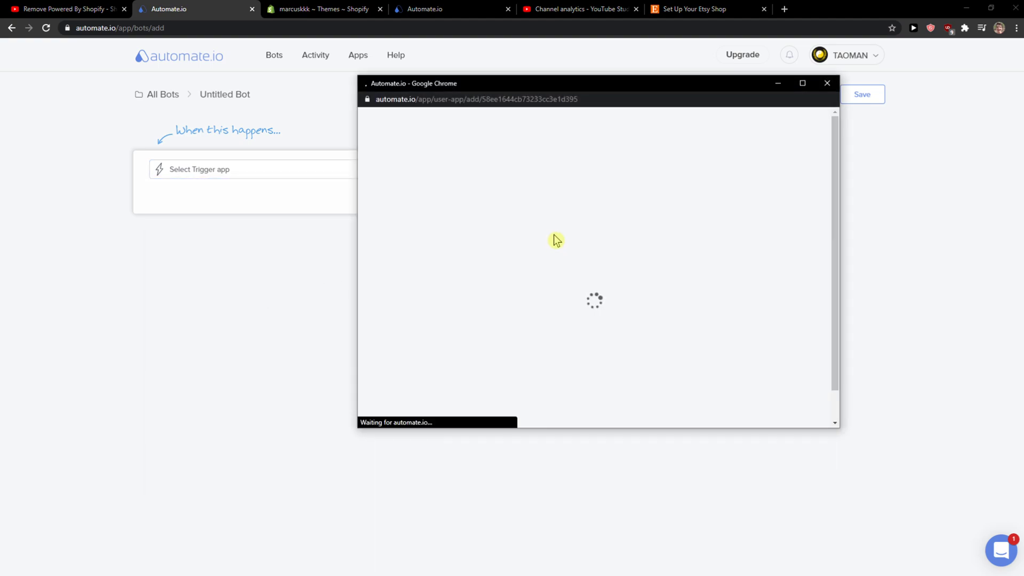
{"action": "left_click", "coordinate": [545, 300]}
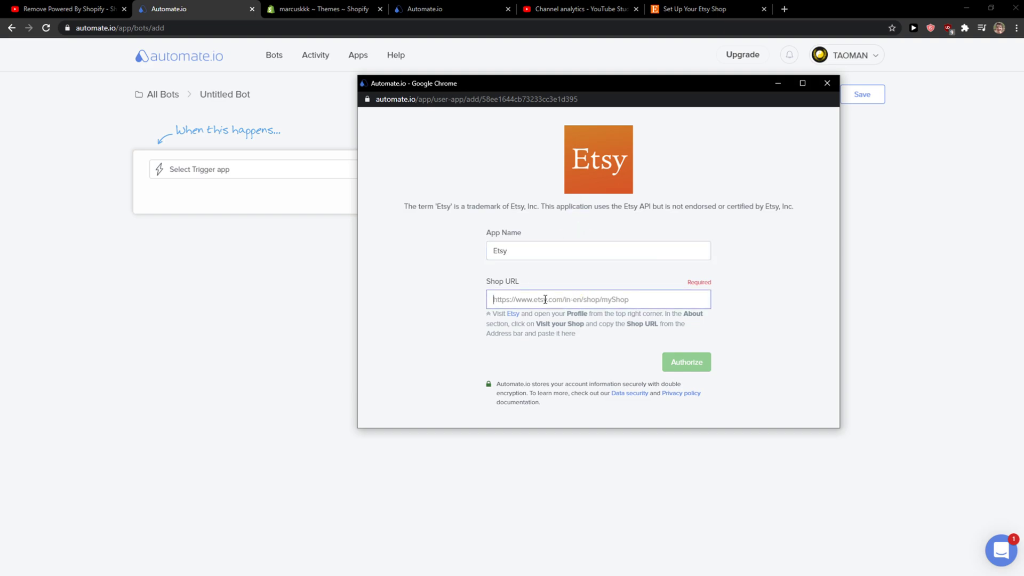
{"action": "left_click_drag", "start_coordinate": [619, 91], "coordinate": [0, 137]}
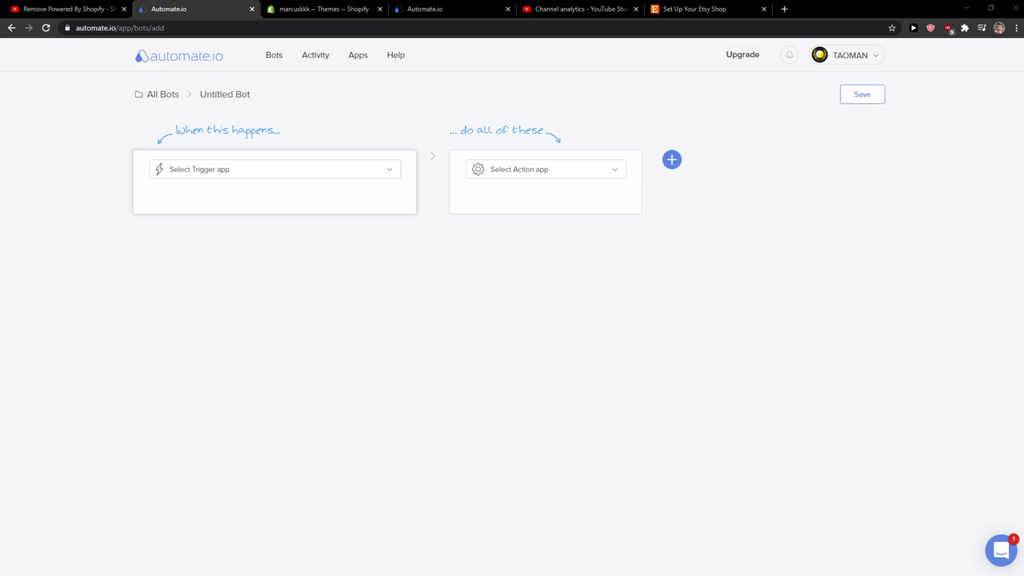
Step: Allow Automate.io access to the Etsy account and save the connection
{"action": "left_click", "coordinate": [785, 9]}
{"action": "key", "text": "ctrl+w"}
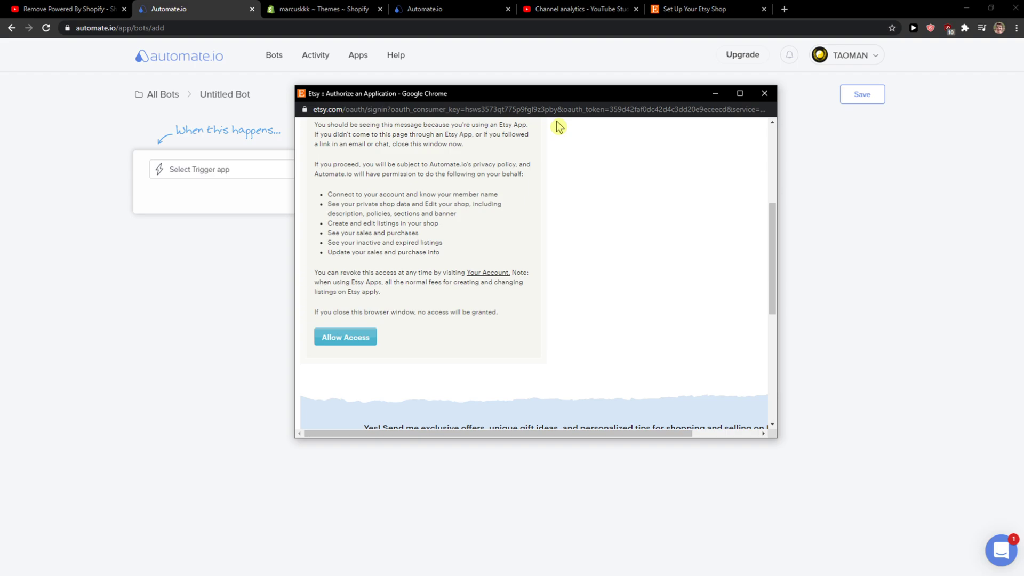
{"action": "scroll", "coordinate": [415, 295], "scroll_direction": "up", "scroll_amount": 5}
{"action": "scroll", "coordinate": [415, 295], "scroll_direction": "down", "scroll_amount": 5}
{"action": "left_click", "coordinate": [321, 338]}
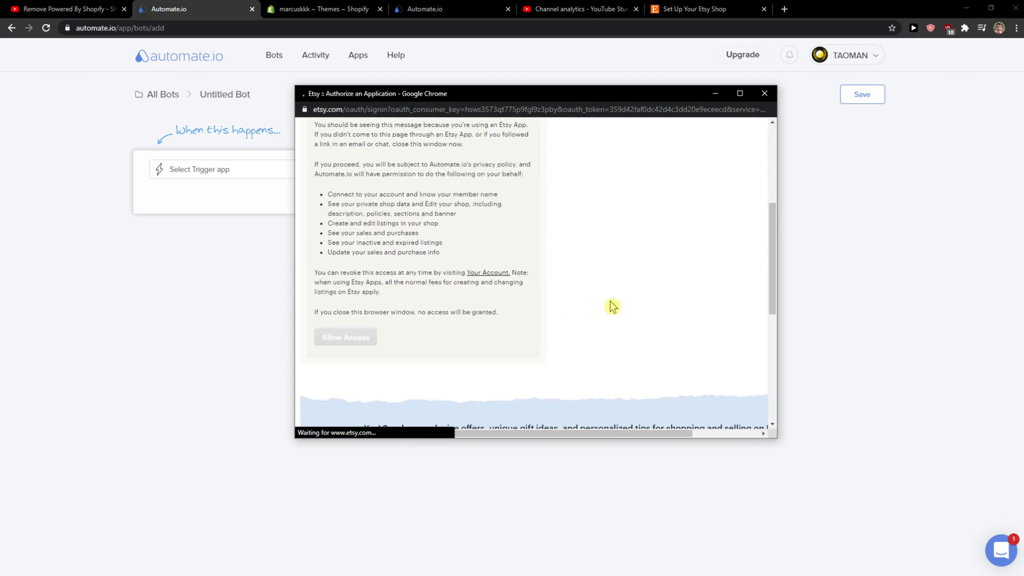
{"action": "left_click", "coordinate": [651, 283]}
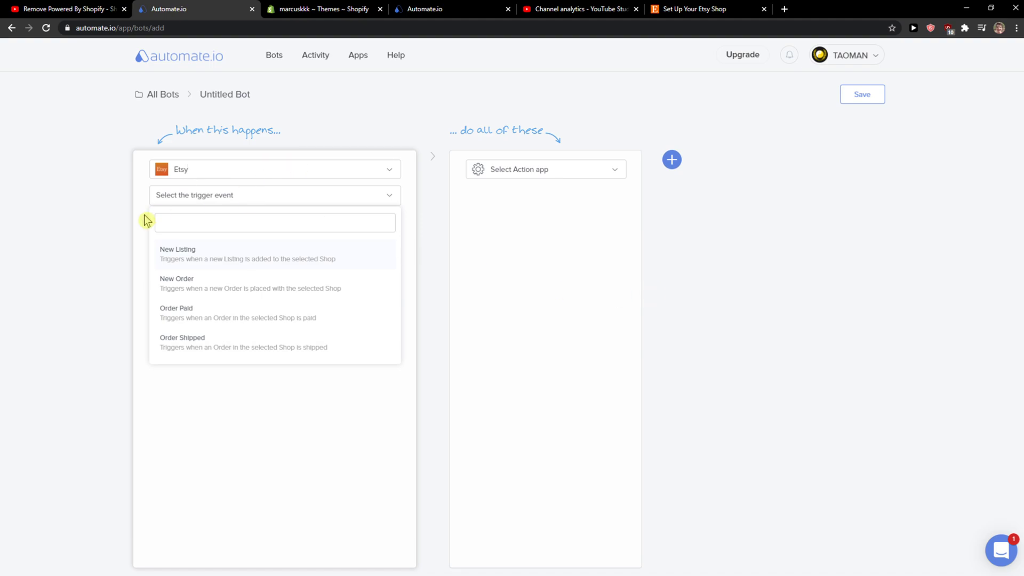
Step: Set the Etsy trigger event to New Listing for the BargainsCat shop
{"action": "left_click", "coordinate": [168, 224]}
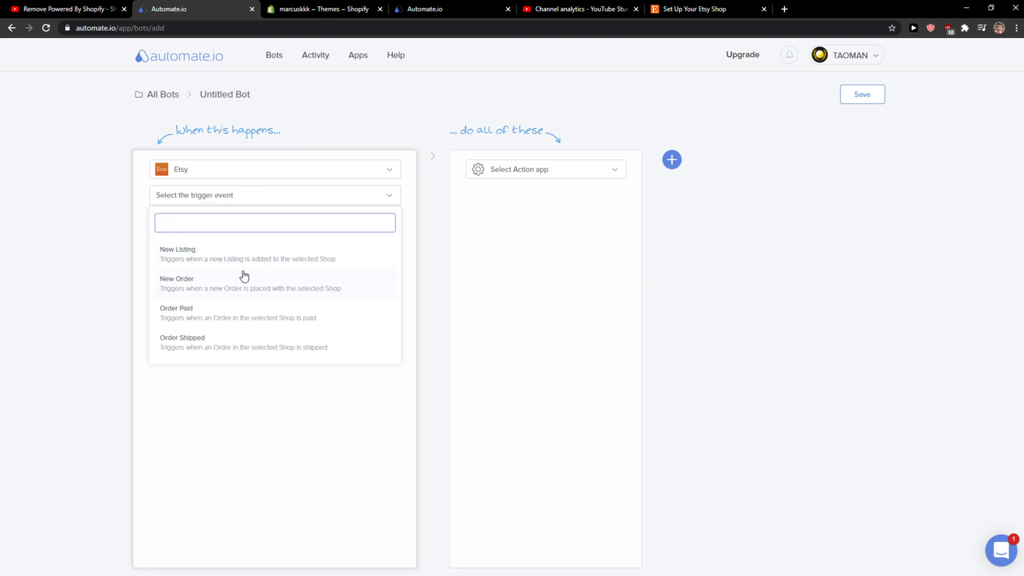
{"action": "left_click", "coordinate": [241, 255]}
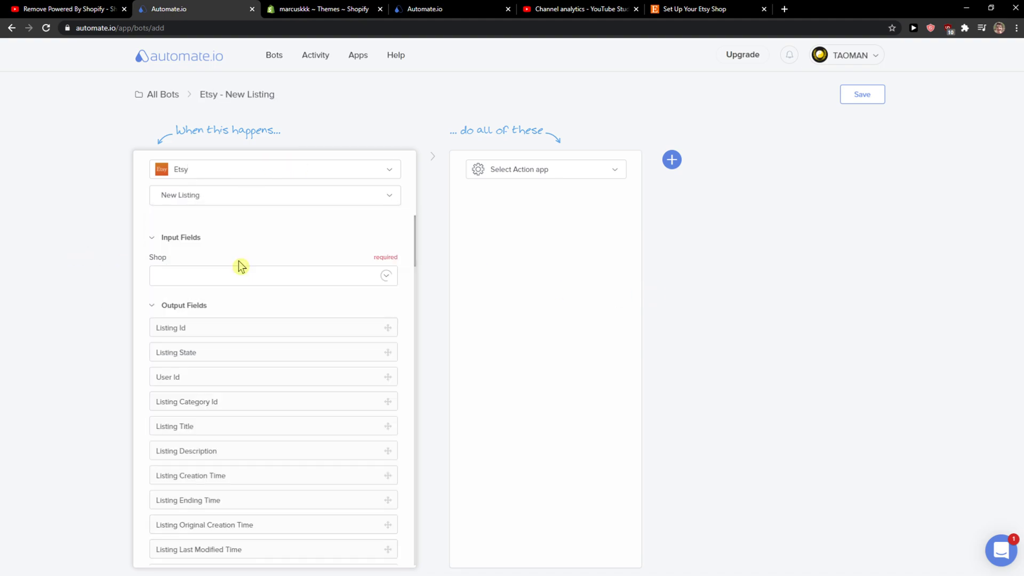
{"action": "left_click", "coordinate": [204, 279]}
{"action": "left_click", "coordinate": [182, 372]}
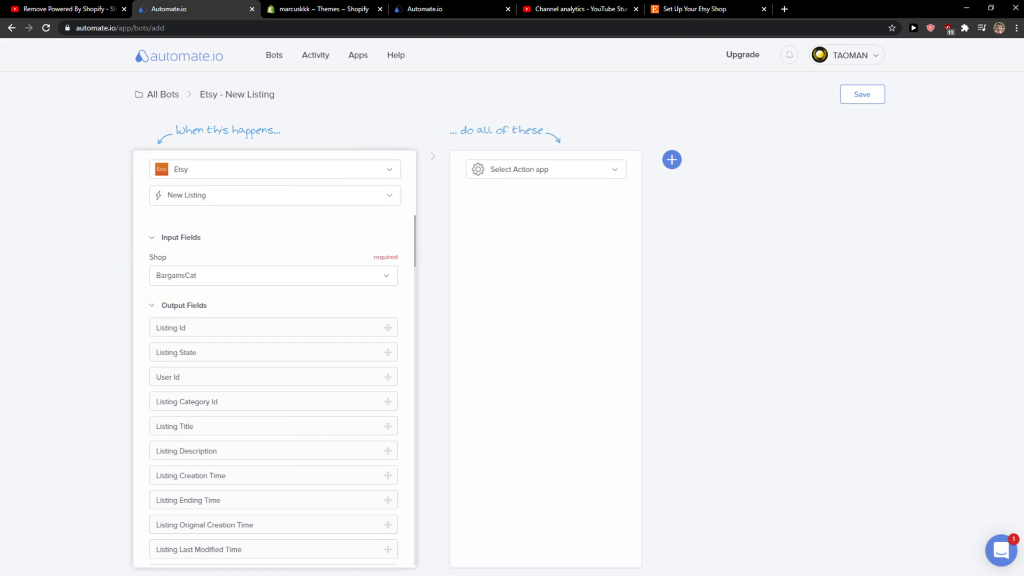
Step: Add Shopify as the action app with the Add or Update Product action
{"action": "left_click", "coordinate": [569, 168]}
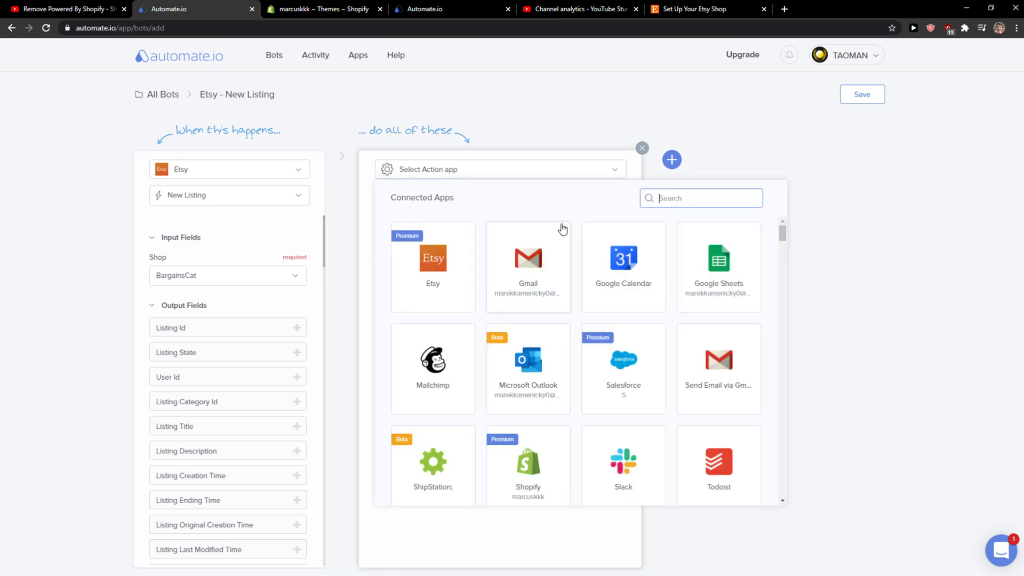
{"action": "type", "text": "sho"}
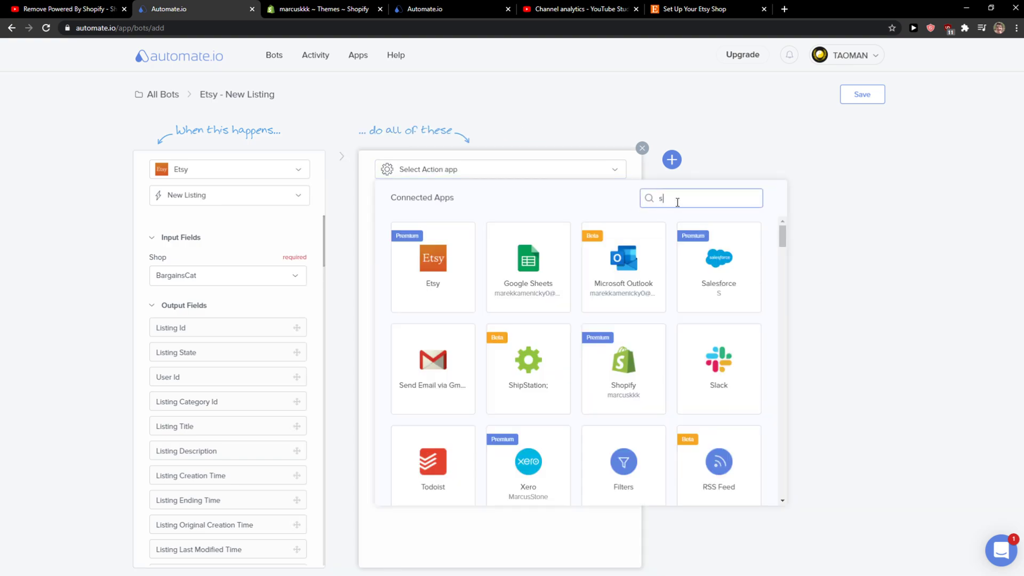
{"action": "left_click", "coordinate": [453, 274]}
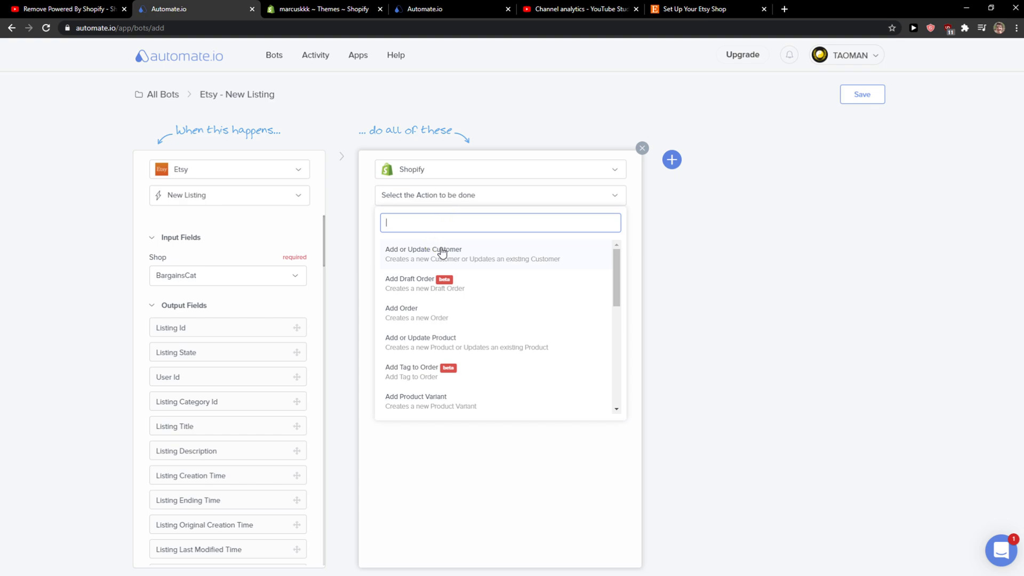
{"action": "scroll", "coordinate": [521, 297], "scroll_direction": "down", "scroll_amount": 1}
{"action": "left_click", "coordinate": [521, 295]}
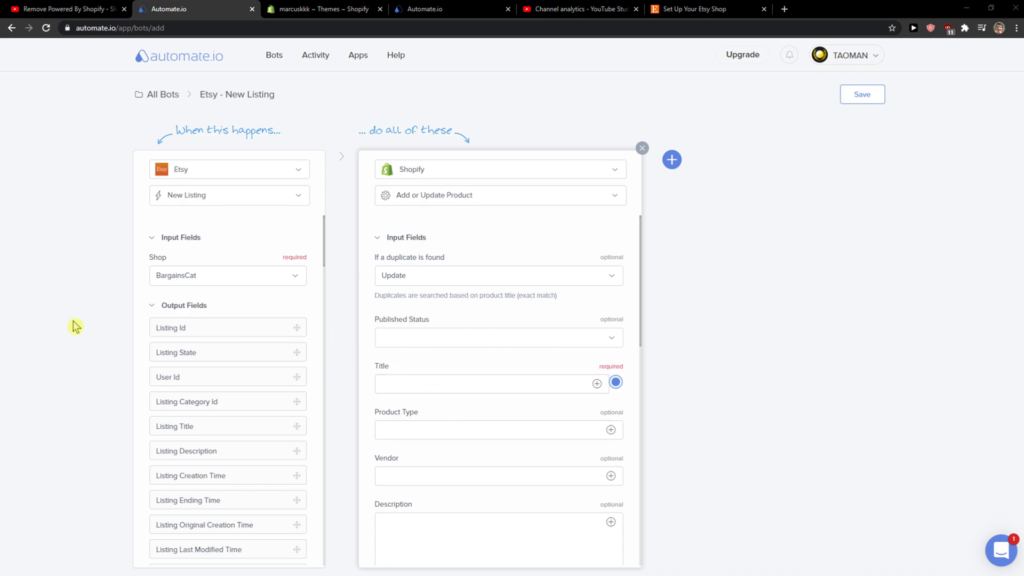
Step: Set 'If a duplicate is found' to Update and Published Status to Yes
{"action": "left_click", "coordinate": [492, 277]}
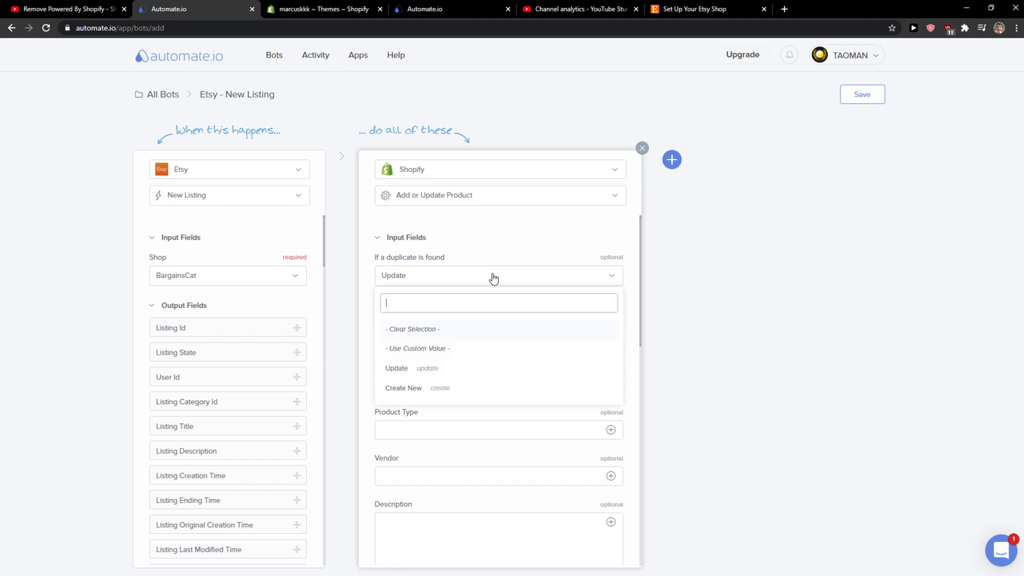
{"action": "left_click", "coordinate": [470, 369]}
{"action": "left_click", "coordinate": [484, 341]}
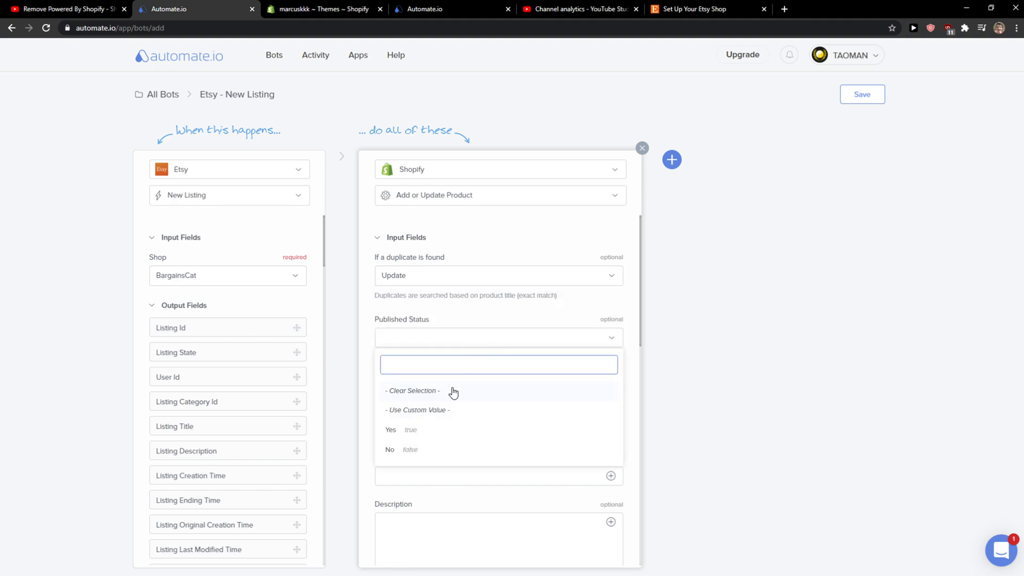
{"action": "left_click", "coordinate": [427, 430]}
Step: Map the Etsy Listing Title into the Shopify product Title, searching 'listing tit'
{"action": "left_click", "coordinate": [471, 384]}
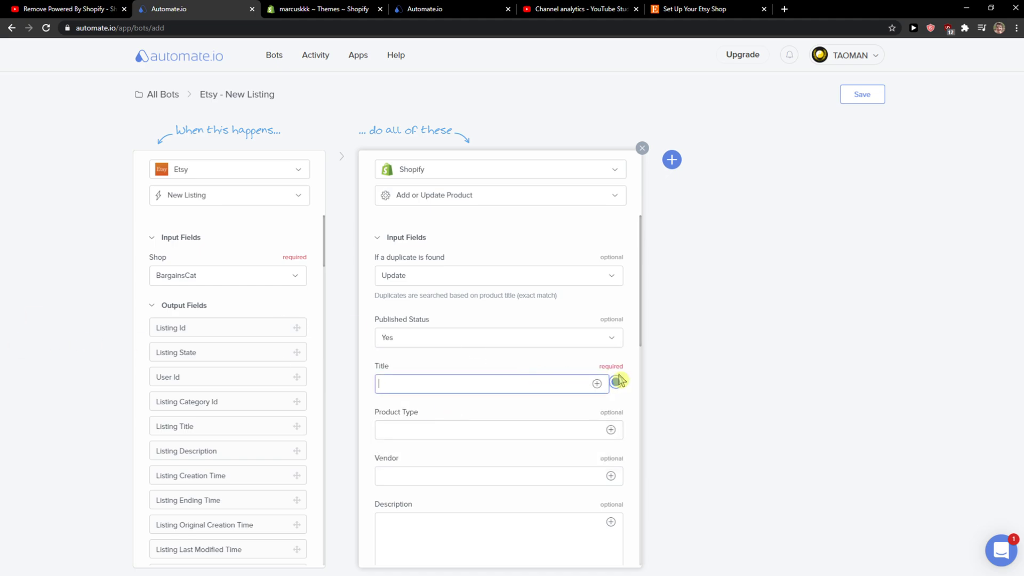
{"action": "left_click", "coordinate": [598, 384]}
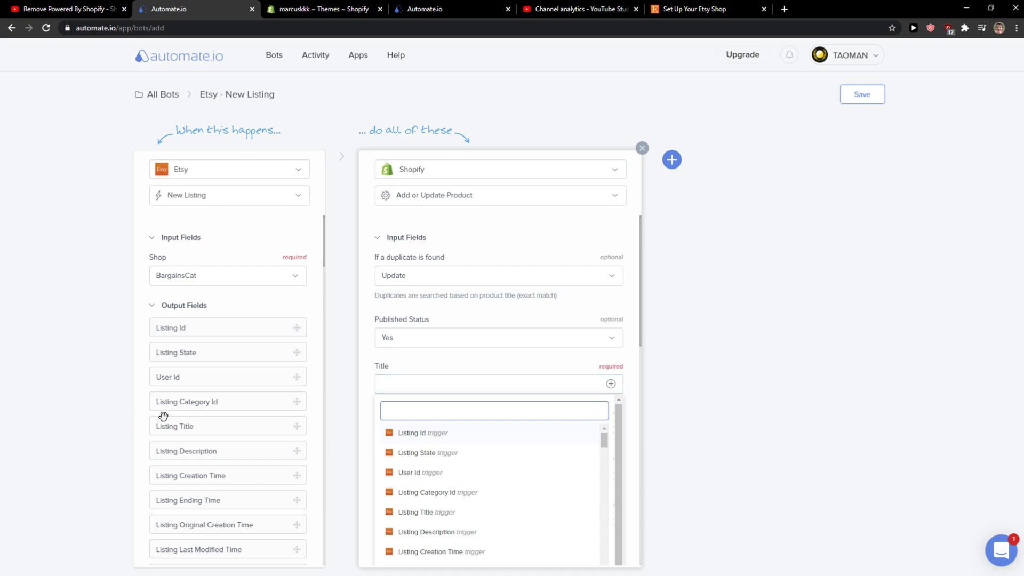
{"action": "left_click_drag", "start_coordinate": [168, 425], "coordinate": [421, 425]}
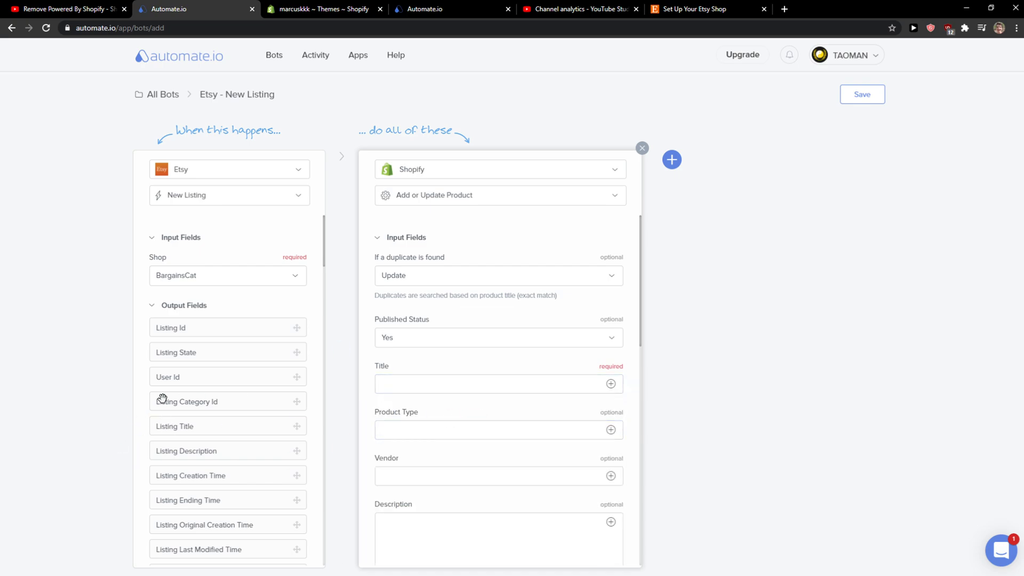
{"action": "left_click_drag", "start_coordinate": [197, 418], "coordinate": [478, 368]}
{"action": "left_click", "coordinate": [610, 385]}
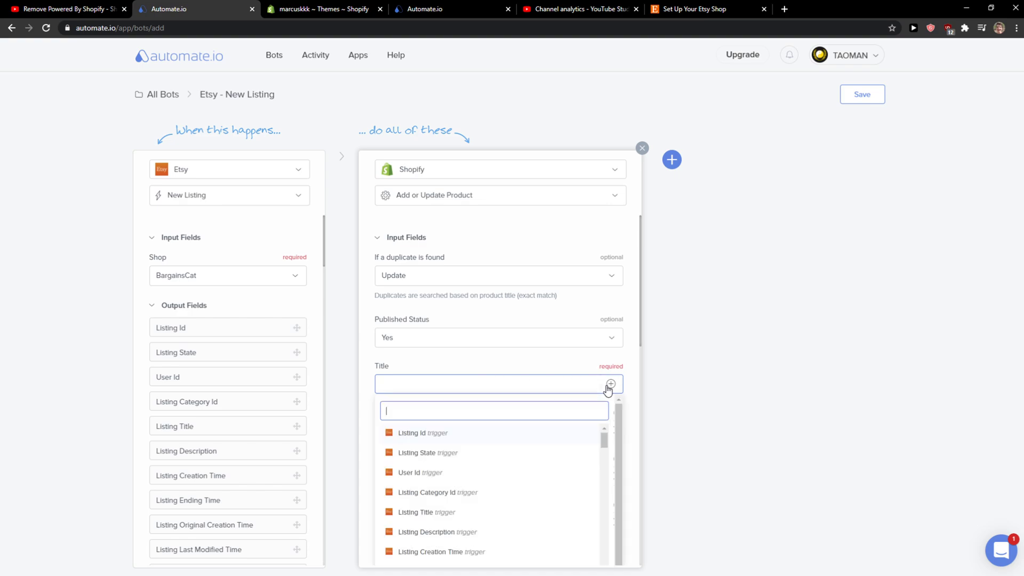
{"action": "type", "text": "k"}
{"action": "key", "text": "BackSpace"}
{"action": "type", "text": "listing "}
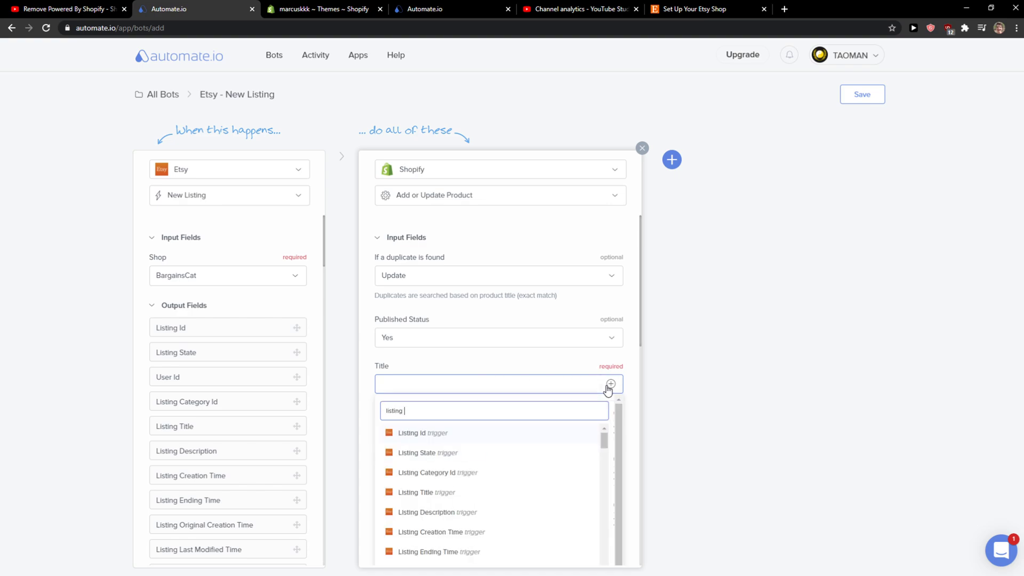
{"action": "type", "text": "tit"}
{"action": "left_click", "coordinate": [501, 434]}
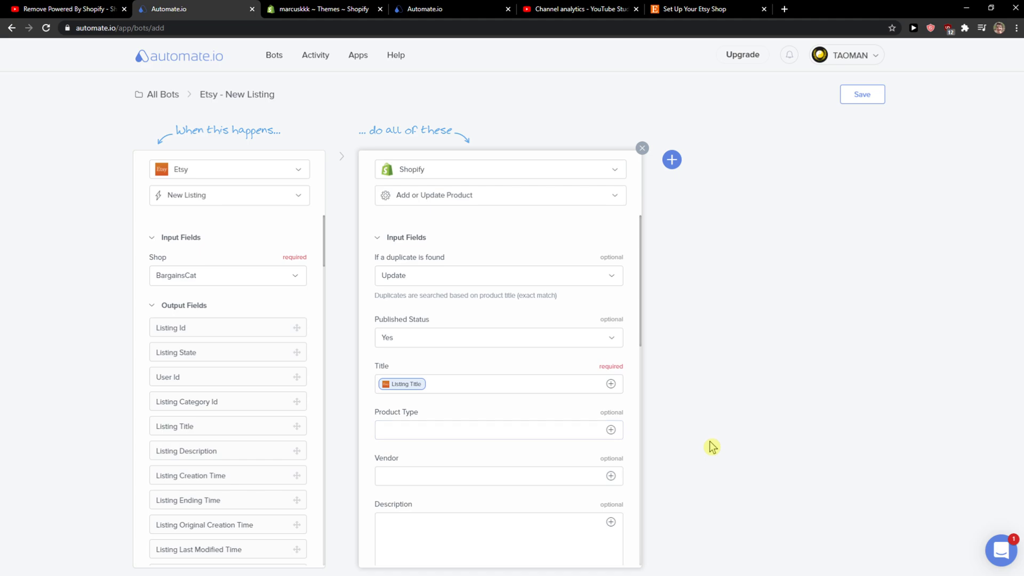
{"action": "scroll", "coordinate": [572, 467], "scroll_direction": "down", "scroll_amount": 4}
{"action": "scroll", "coordinate": [432, 410], "scroll_direction": "up", "scroll_amount": 2}
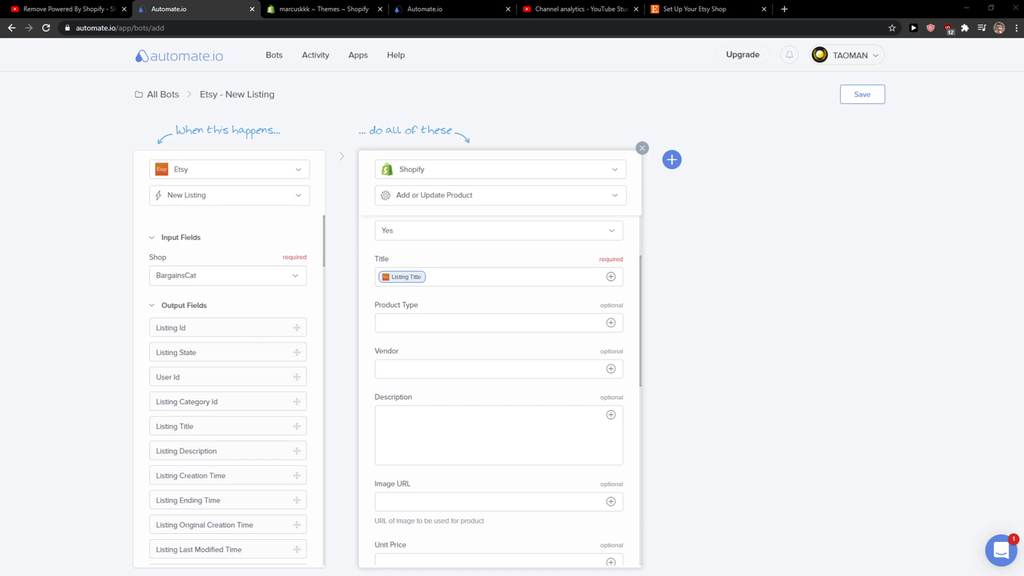
{"action": "scroll", "coordinate": [522, 314], "scroll_direction": "down", "scroll_amount": 6}
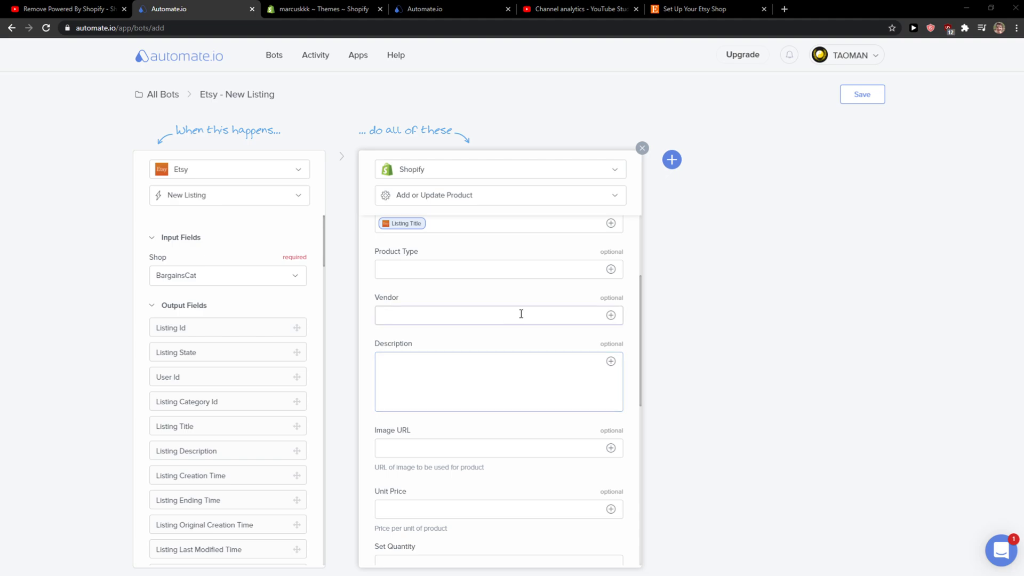
{"action": "scroll", "coordinate": [570, 297], "scroll_direction": "up", "scroll_amount": 8}
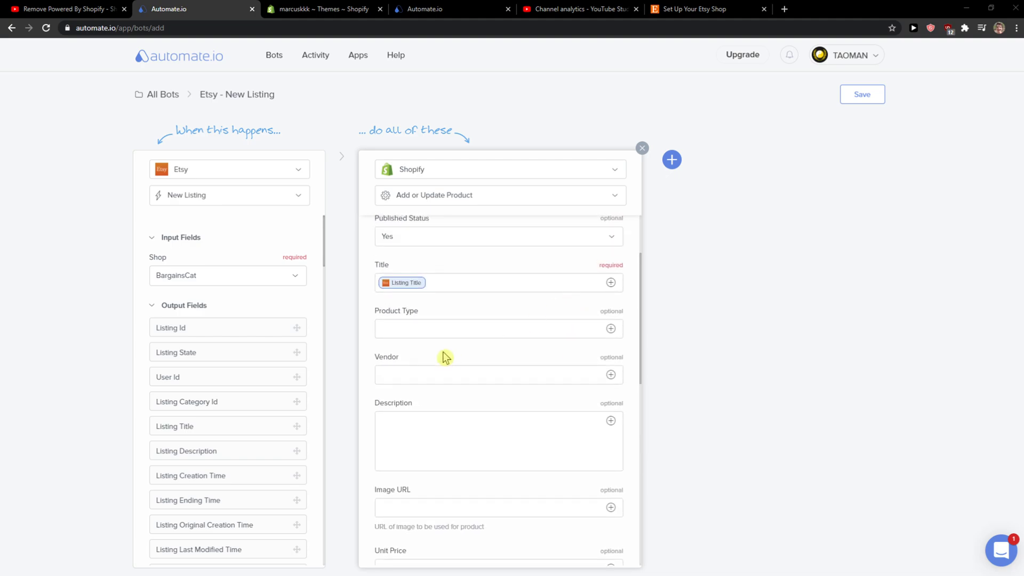
{"action": "left_click", "coordinate": [604, 332]}
{"action": "type", "text": "ty"}
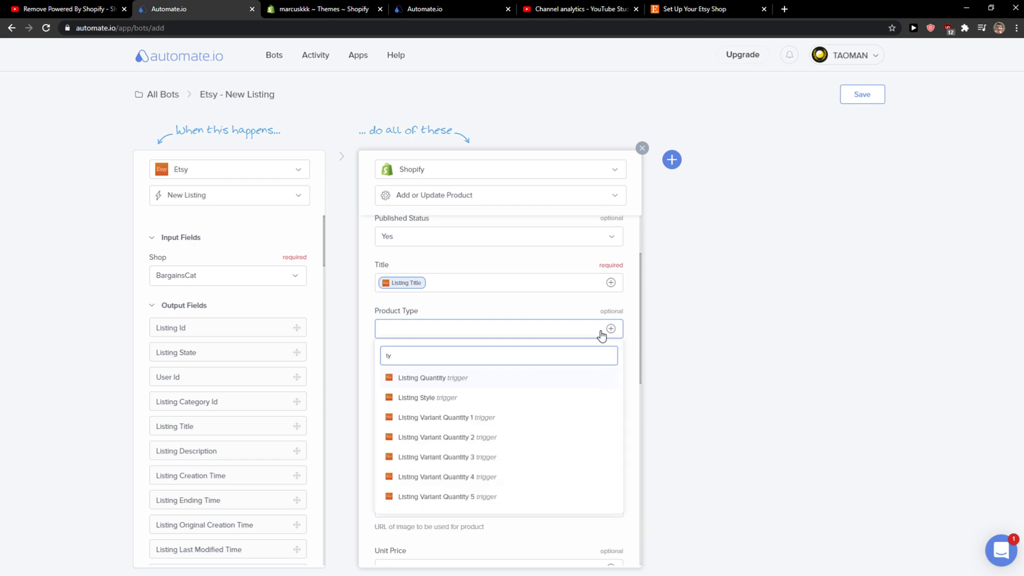
{"action": "key", "text": "BackSpace"}
{"action": "key", "text": "BackSpace"}
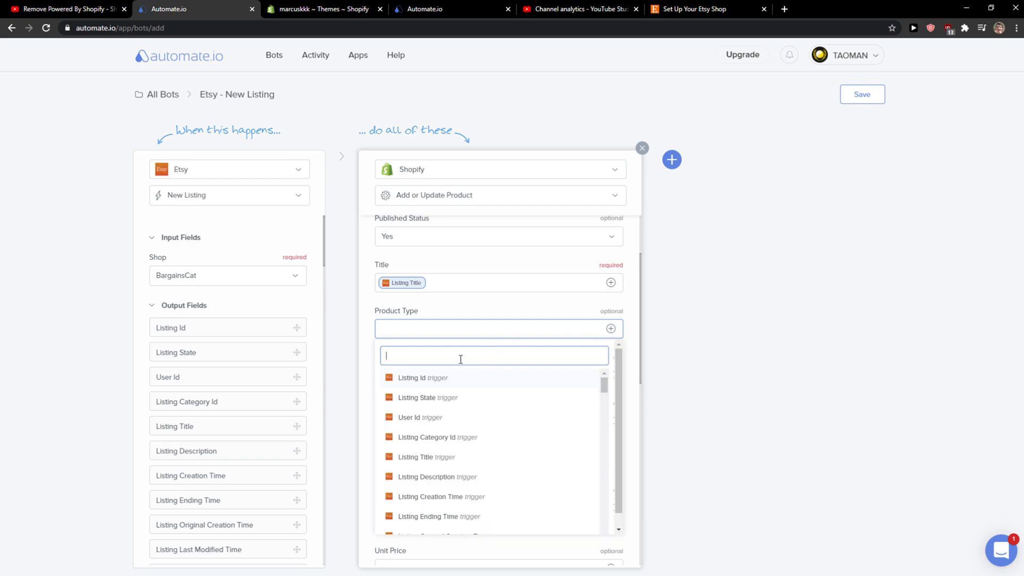
{"action": "scroll", "coordinate": [533, 440], "scroll_direction": "down", "scroll_amount": 4}
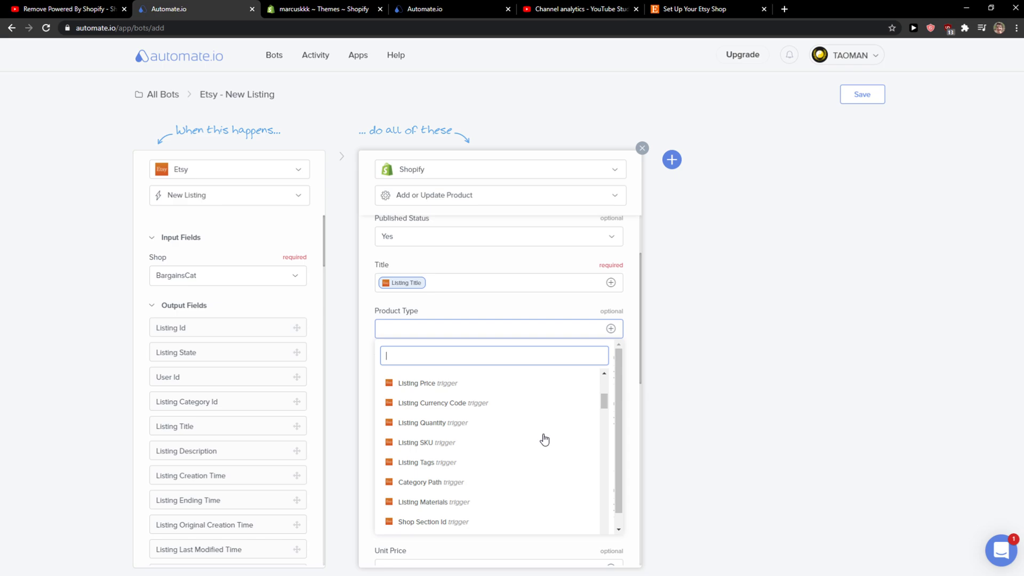
{"action": "scroll", "coordinate": [545, 439], "scroll_direction": "down", "scroll_amount": 4}
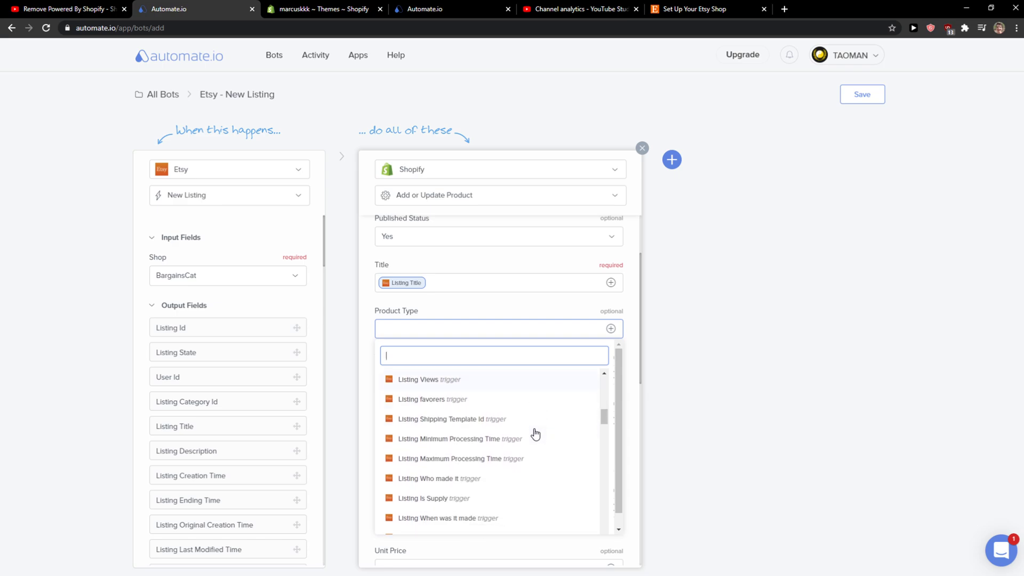
{"action": "scroll", "coordinate": [536, 435], "scroll_direction": "down", "scroll_amount": 5}
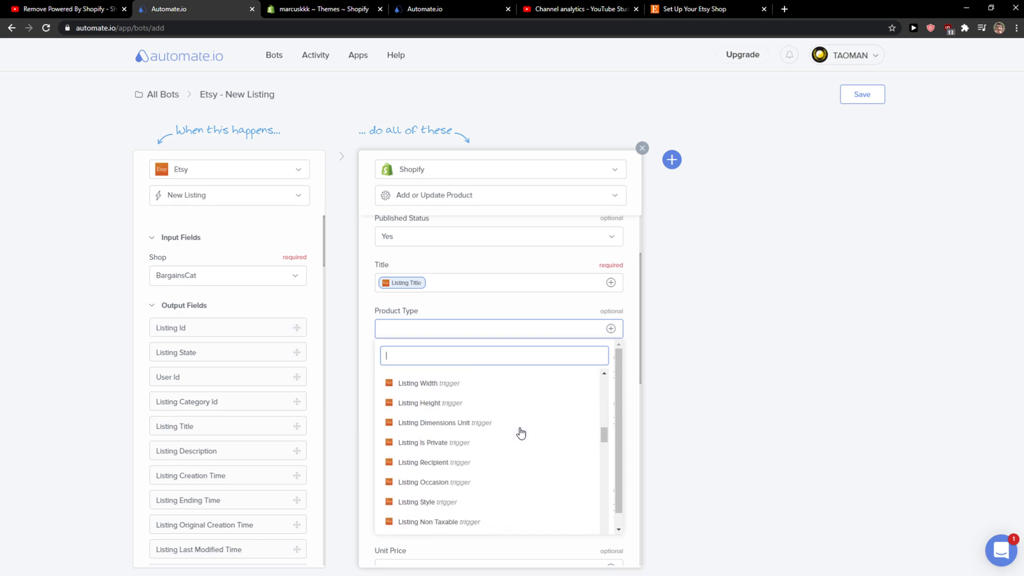
{"action": "scroll", "coordinate": [521, 433], "scroll_direction": "up", "scroll_amount": 1}
{"action": "scroll", "coordinate": [521, 433], "scroll_direction": "down", "scroll_amount": 2}
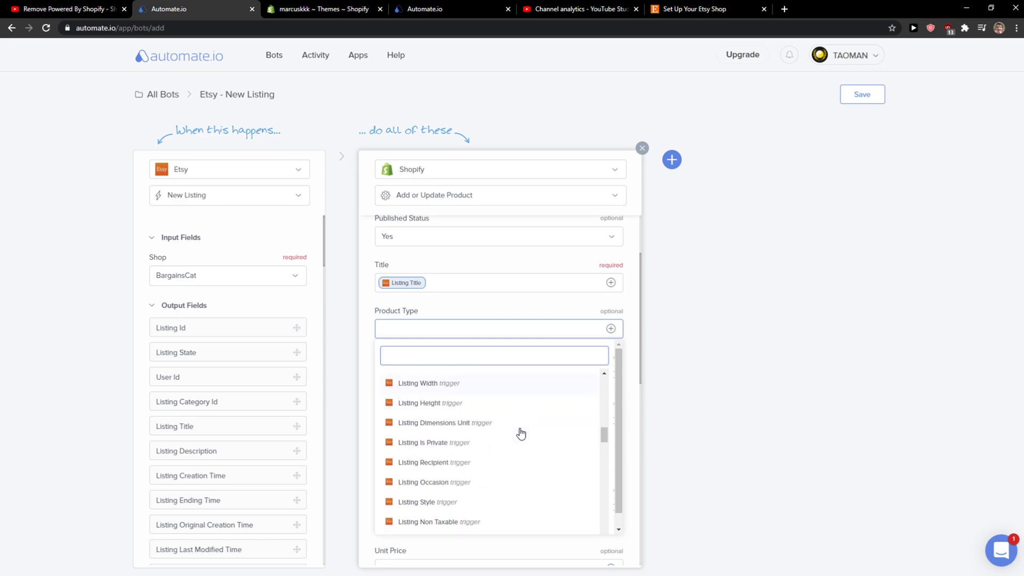
{"action": "left_click", "coordinate": [681, 380]}
{"action": "left_click", "coordinate": [572, 373]}
{"action": "left_click", "coordinate": [612, 375]}
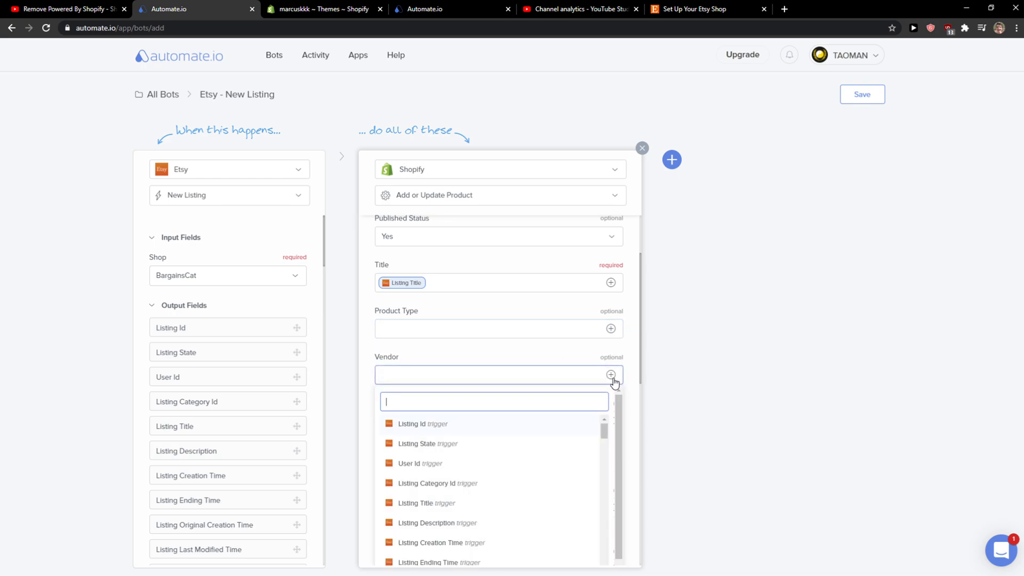
{"action": "type", "text": "ven"}
{"action": "key", "text": "BackSpace"}
{"action": "key", "text": "BackSpace"}
{"action": "left_click", "coordinate": [670, 368]}
{"action": "scroll", "coordinate": [549, 391], "scroll_direction": "down", "scroll_amount": 2}
{"action": "scroll", "coordinate": [517, 363], "scroll_direction": "up", "scroll_amount": 2}
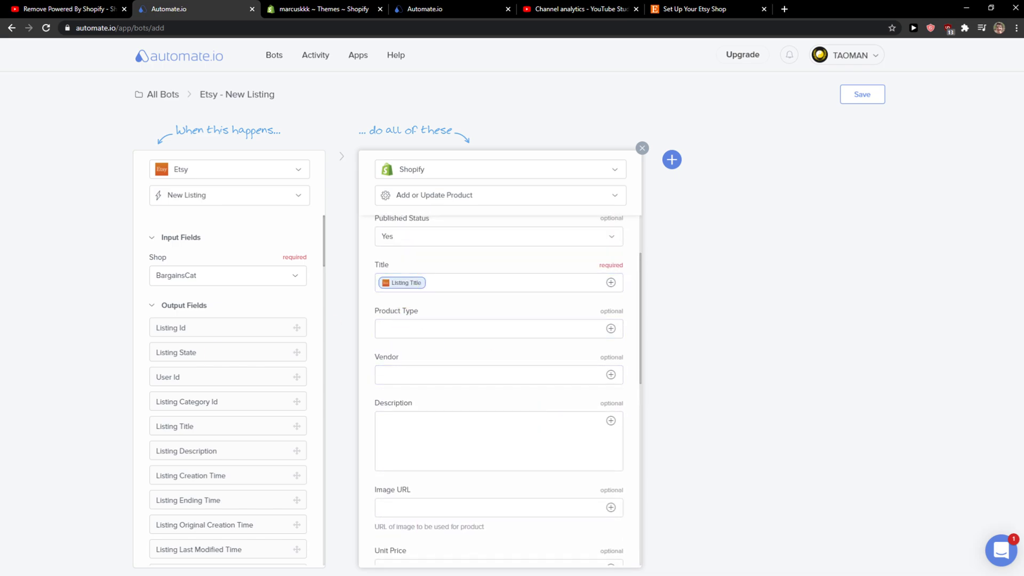
Step: Save the Etsy - New Listing bot, then view the Upgrade pricing plans in a new tab
{"action": "left_click", "coordinate": [869, 96]}
{"action": "left_click", "coordinate": [871, 103]}
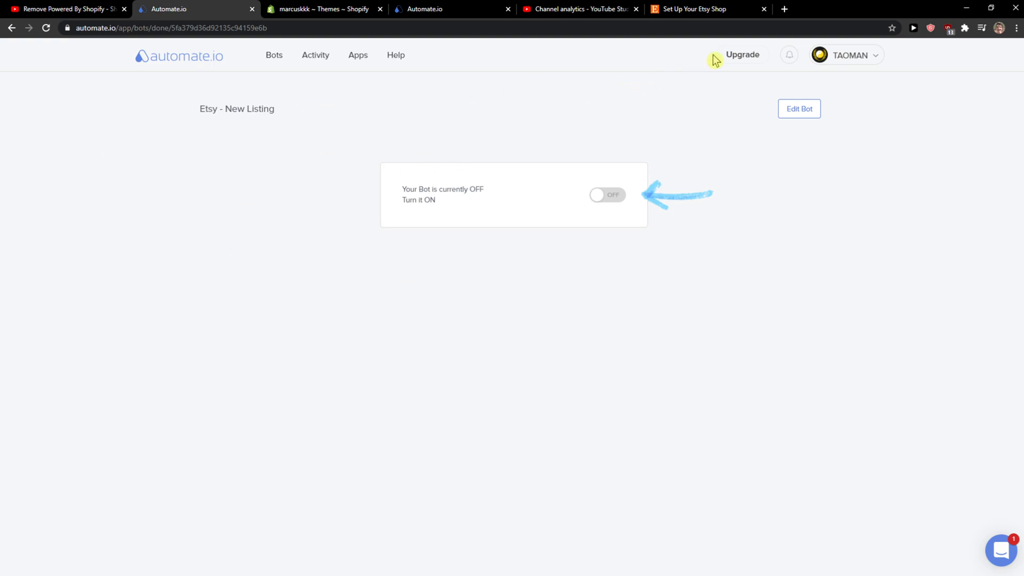
{"action": "middle_click", "coordinate": [736, 56]}
{"action": "left_click", "coordinate": [403, 8]}
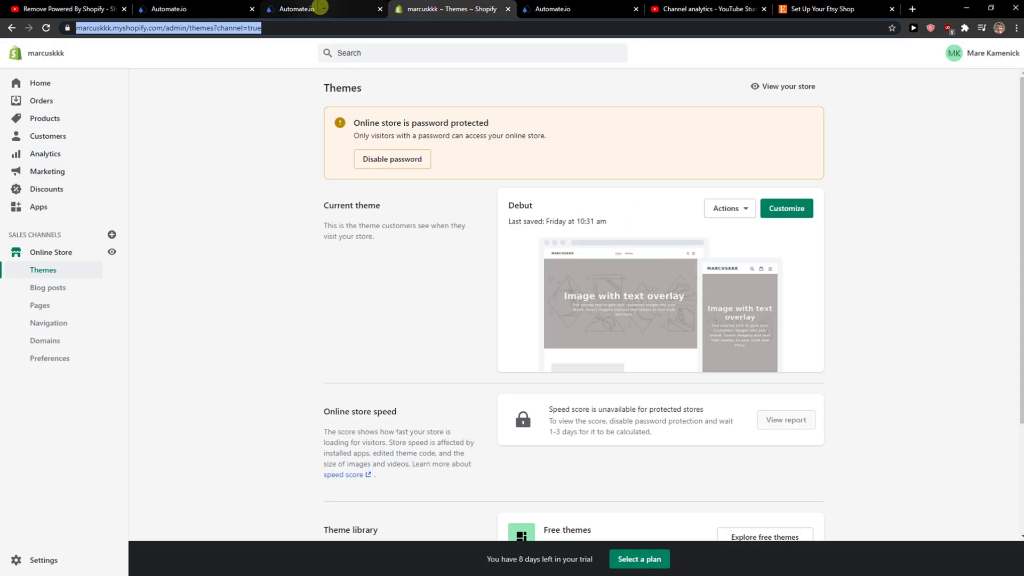
{"action": "left_click", "coordinate": [320, 8]}
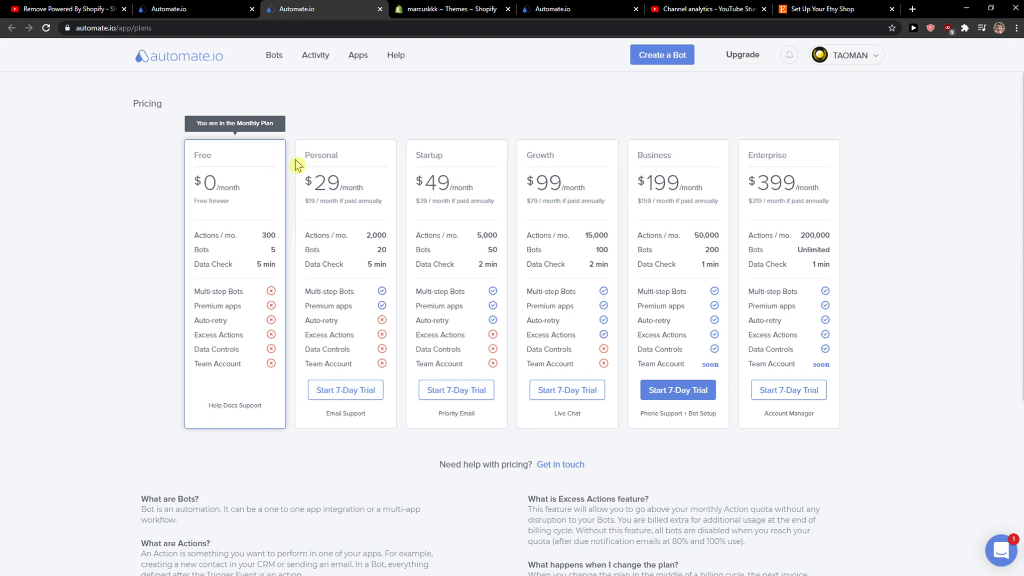
{"action": "left_click_drag", "start_coordinate": [297, 165], "coordinate": [327, 235]}
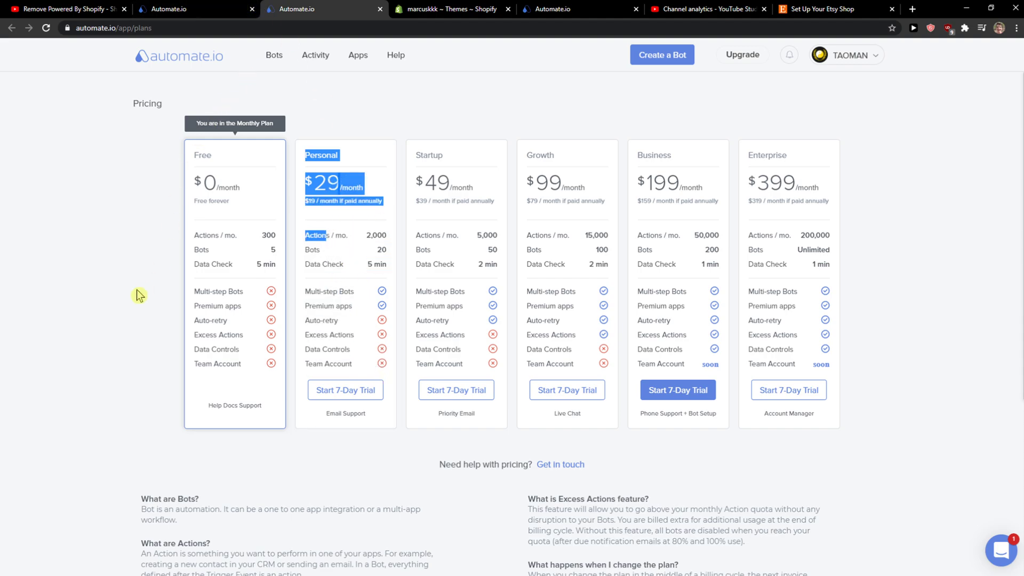
{"action": "left_click_drag", "start_coordinate": [112, 27], "coordinate": [80, 27]}
{"action": "left_click", "coordinate": [117, 73]}
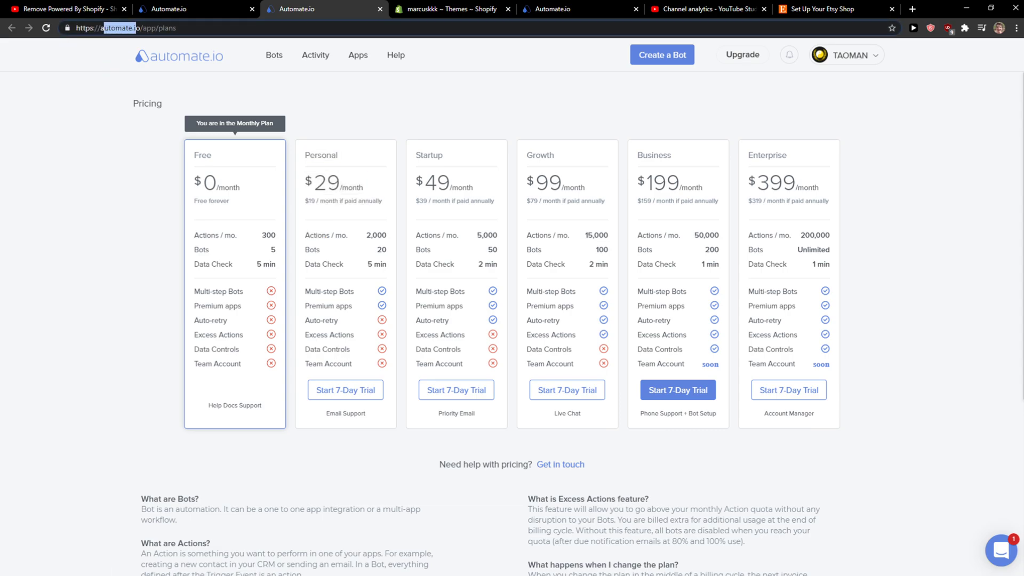